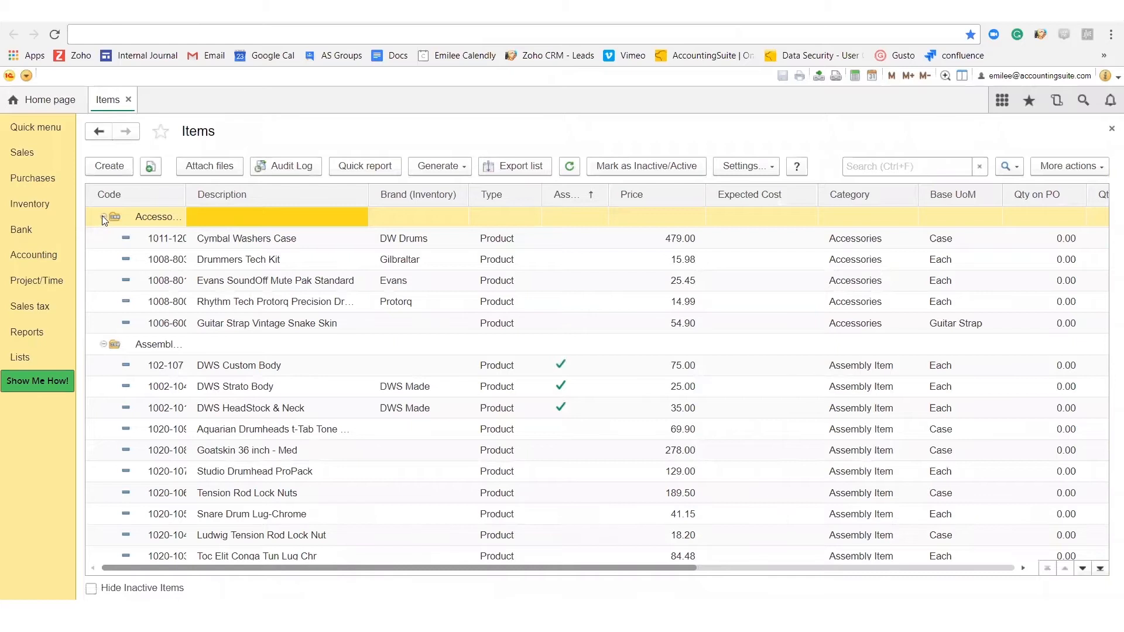
Collapse the first five category folders in the items list, from Accessories through Cymbal Stand.
left_click(103, 218)
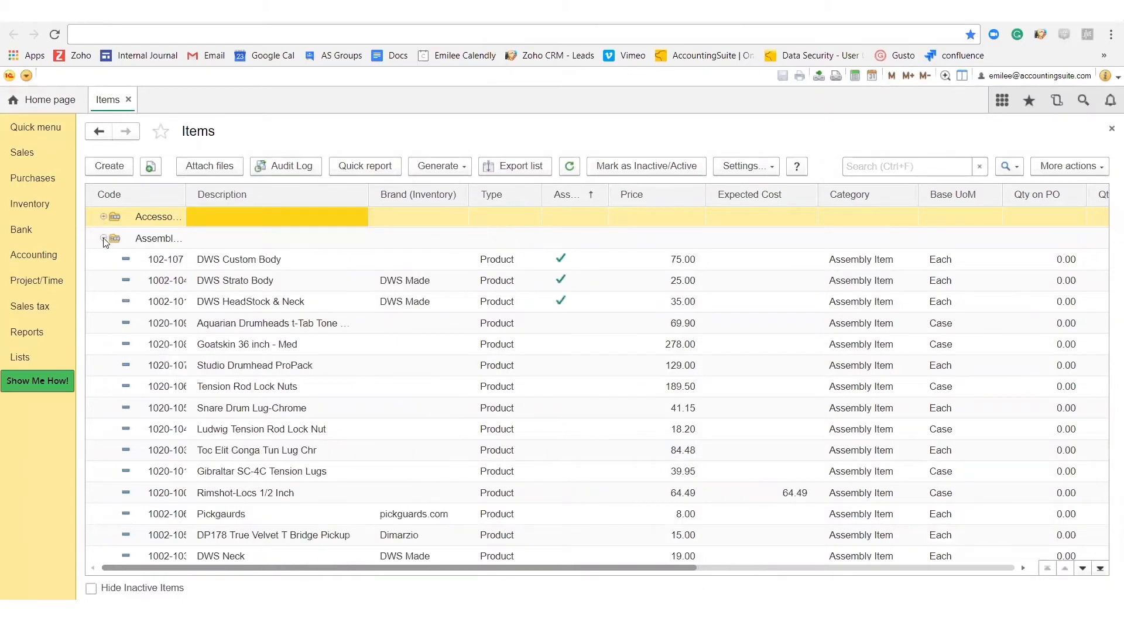
left_click(104, 239)
left_click(104, 260)
left_click(103, 281)
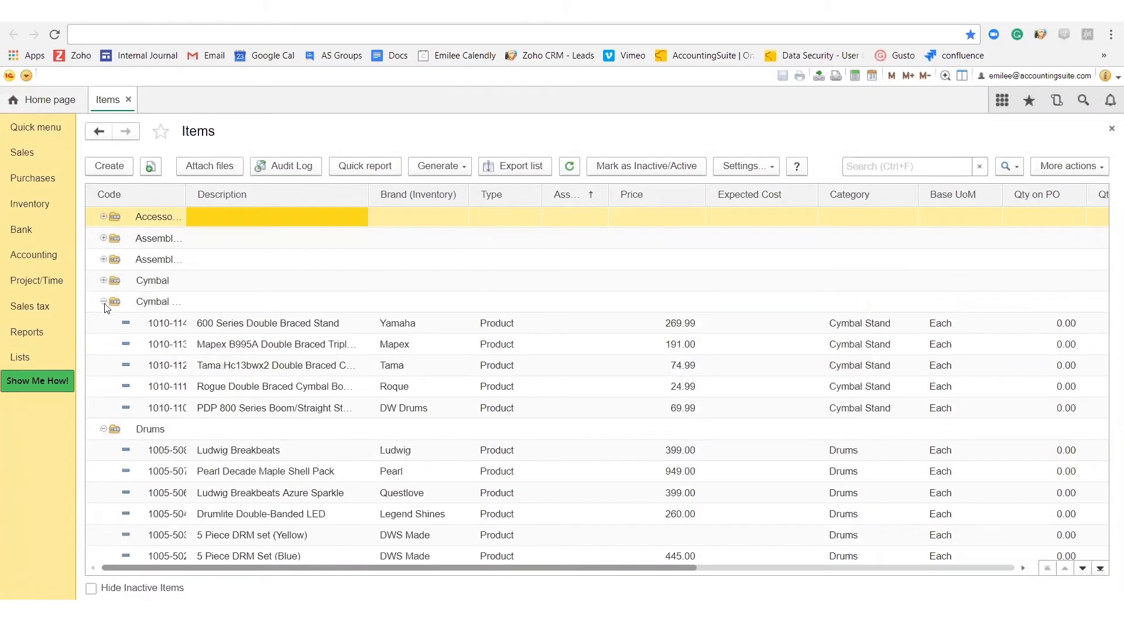
left_click(103, 302)
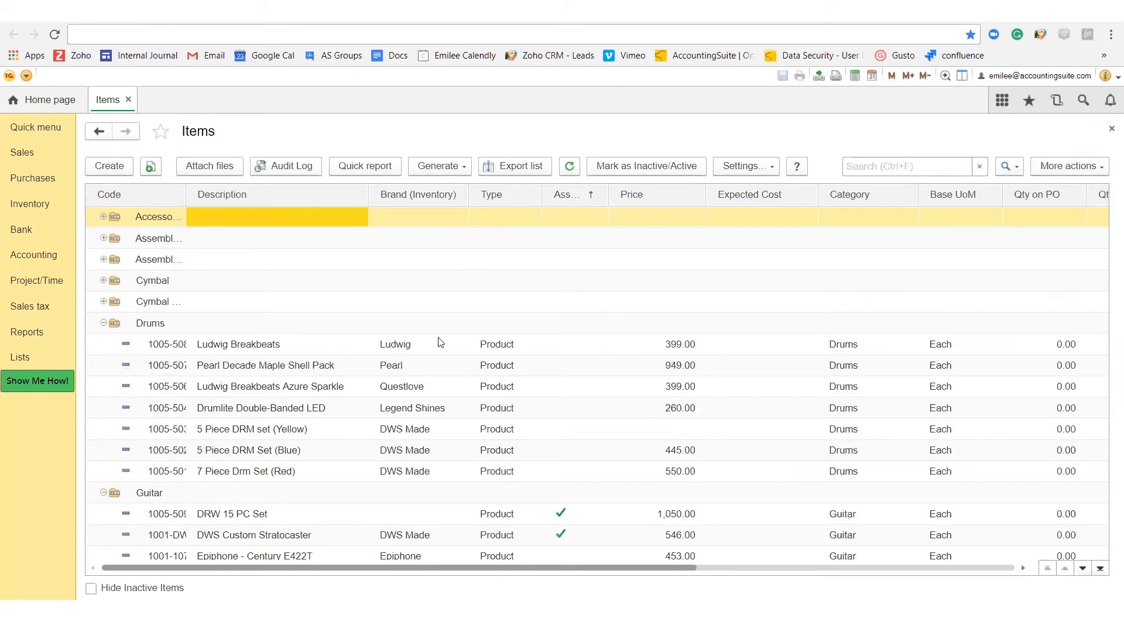
Filter the items list to the brand DWS Made, using the 5 Piece DRM Set (Blue) entry's brand value.
scroll(451, 410, "down", 1)
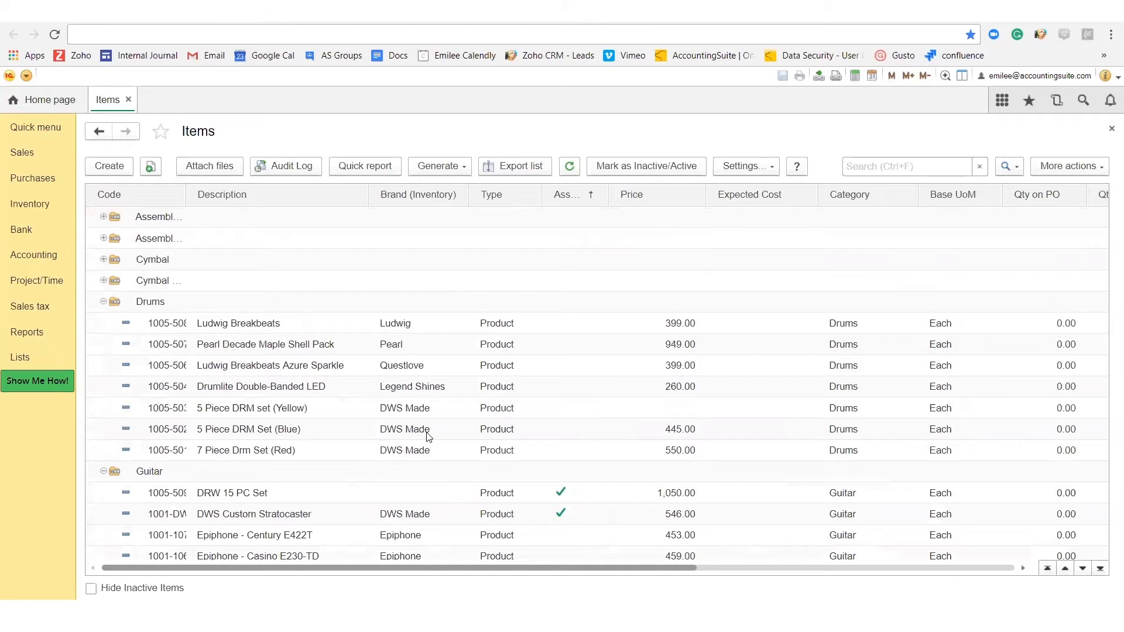
right_click(428, 436)
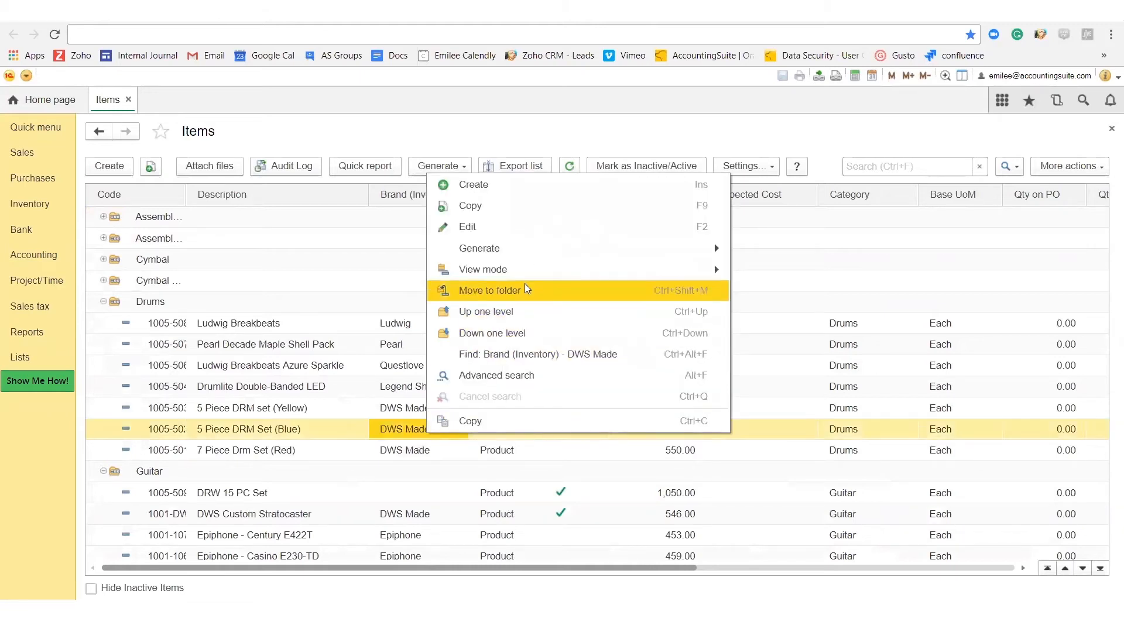
left_click(574, 354)
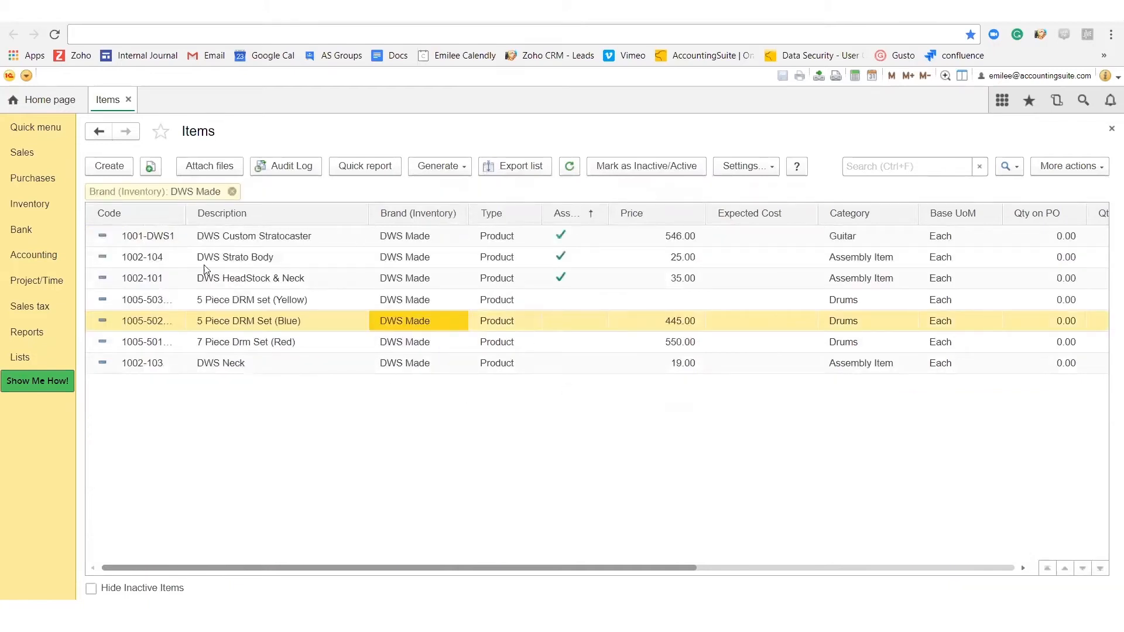
Open the DWS HeadStock & Neck item and review its cost and quantity, setup, vendor and unit of measure details.
double_click(531, 279)
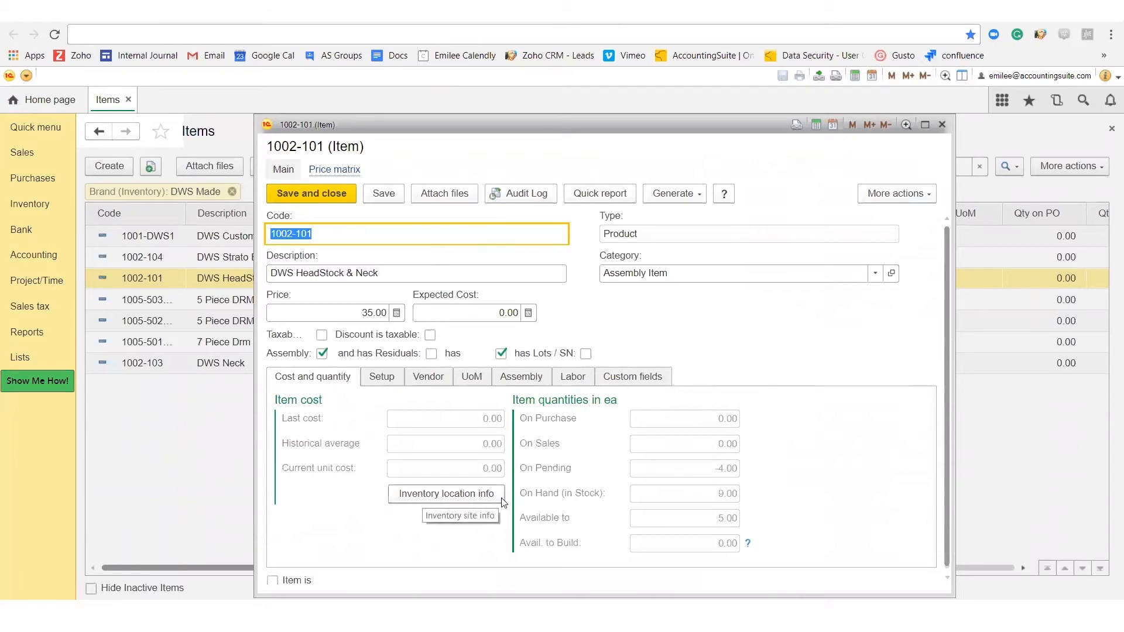
left_click(386, 383)
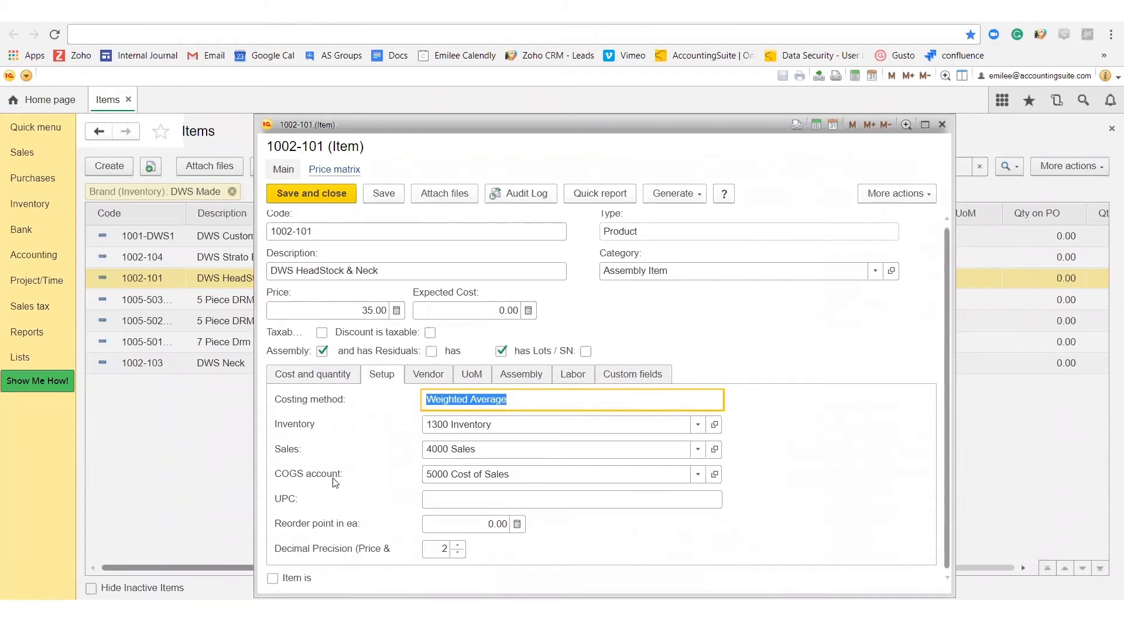
left_click(348, 505)
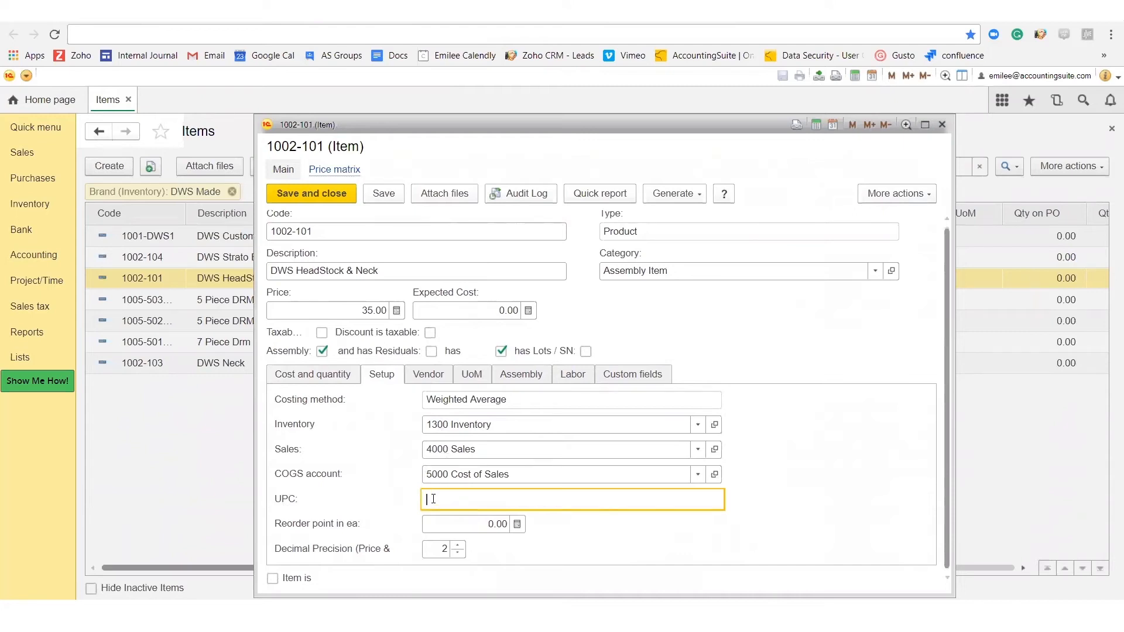
left_click(476, 527)
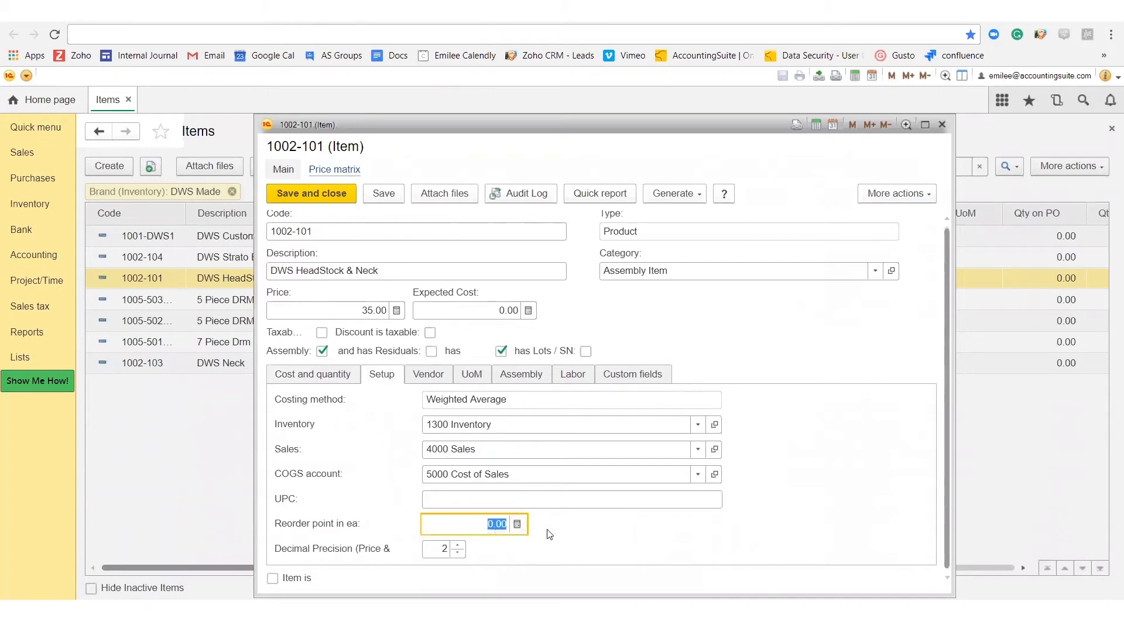
left_click(426, 376)
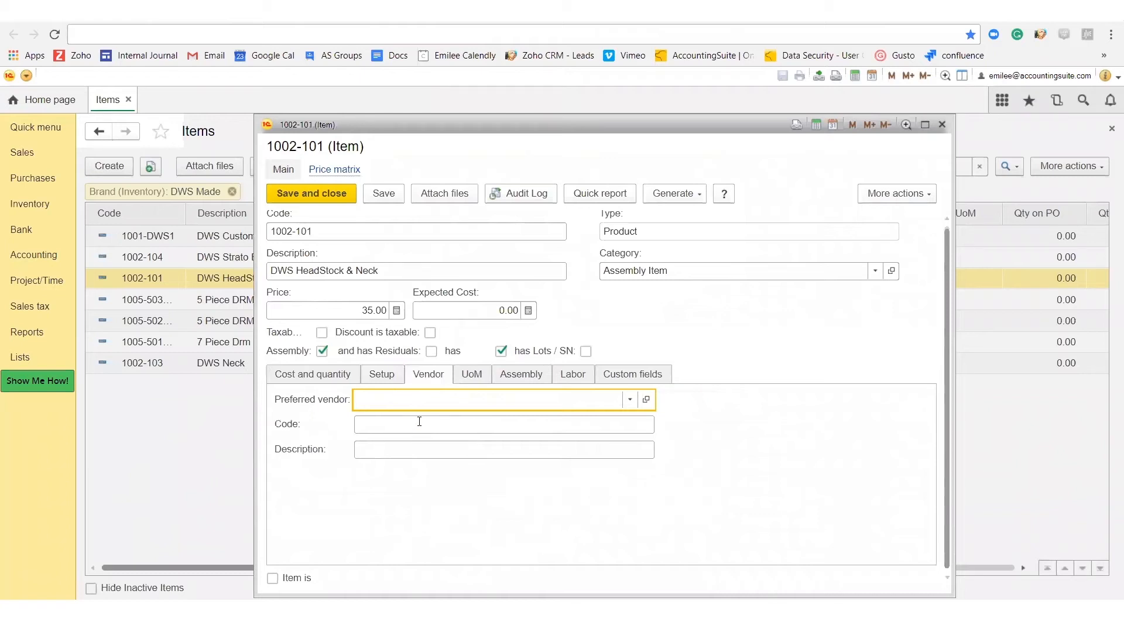
left_click(469, 376)
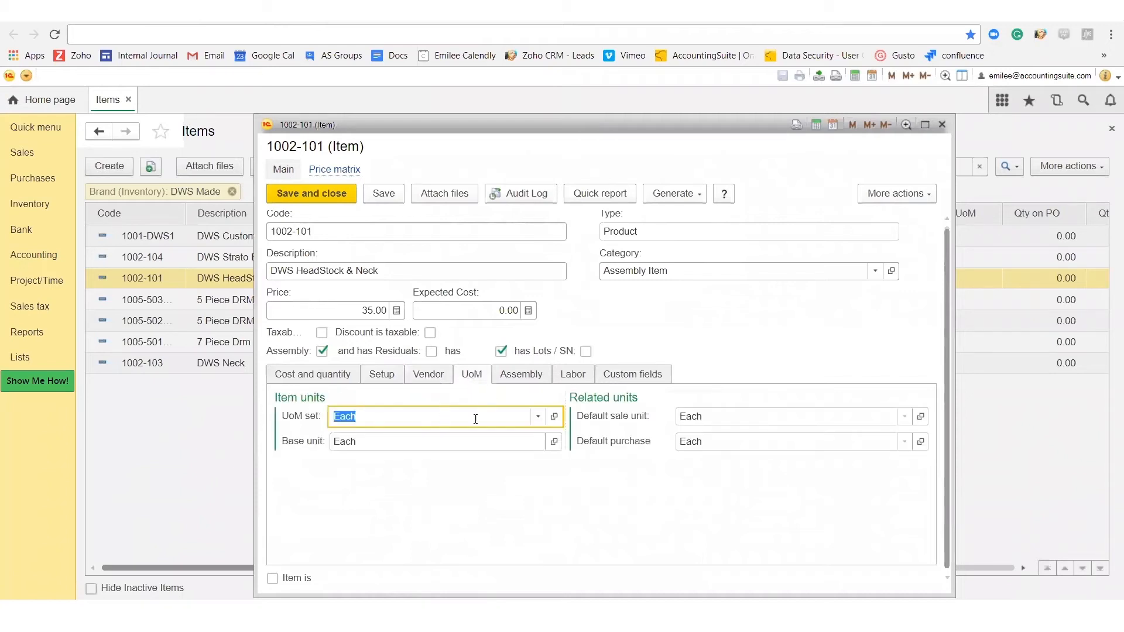
Review the item's assembly materials and view its assembly build tree.
left_click(507, 379)
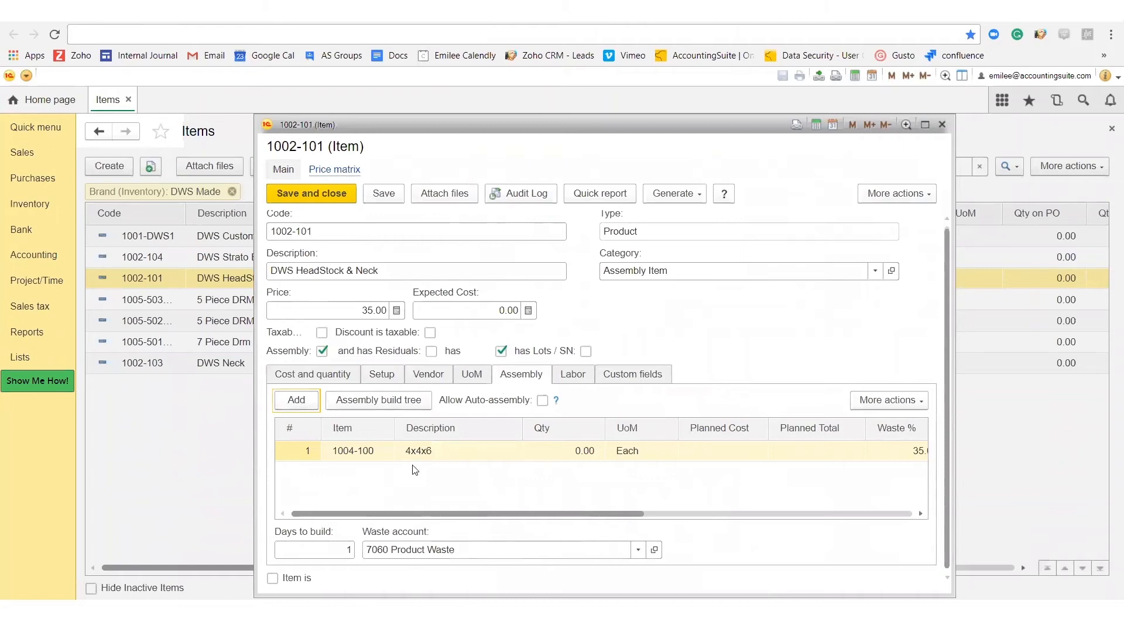
left_click(390, 403)
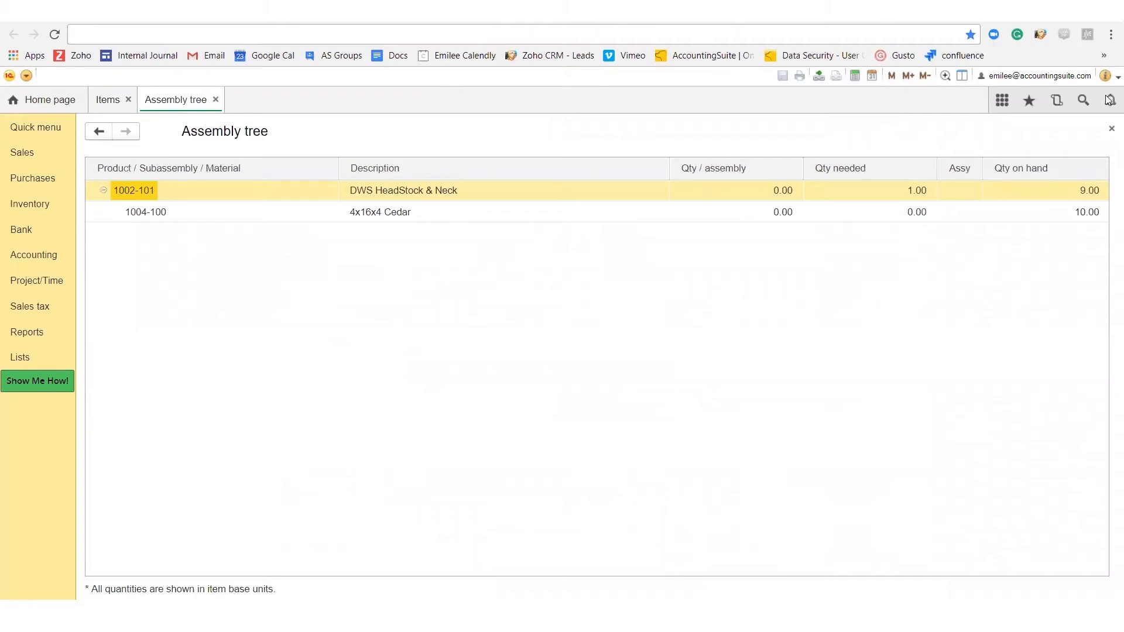
left_click(1111, 130)
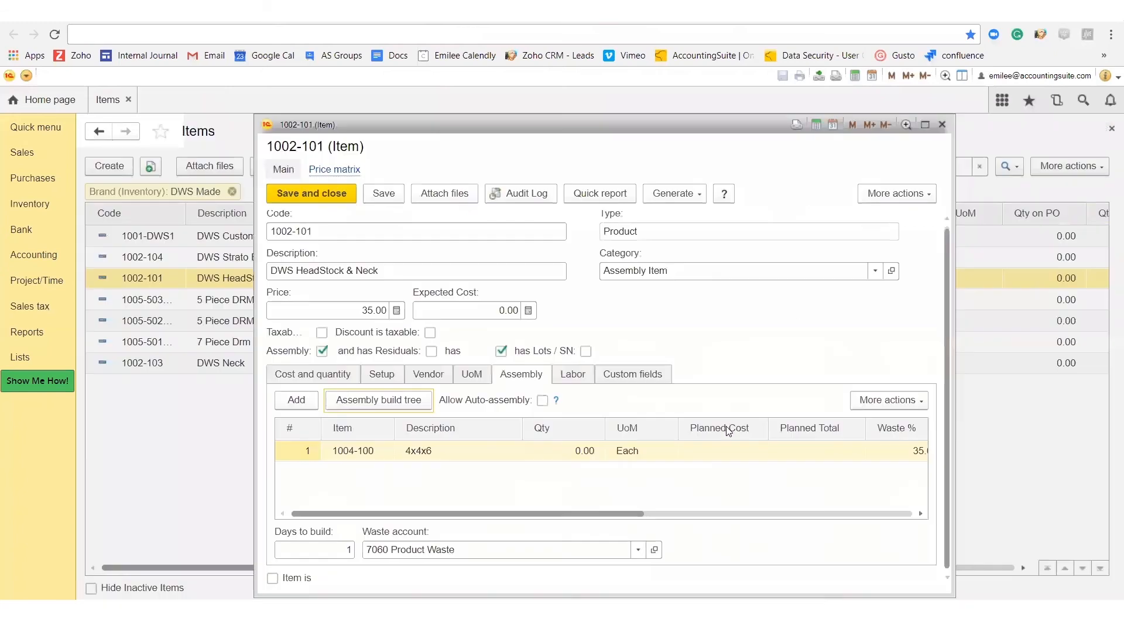
Review the item's labor, custom fields and available generate options, and close the item.
left_click(583, 379)
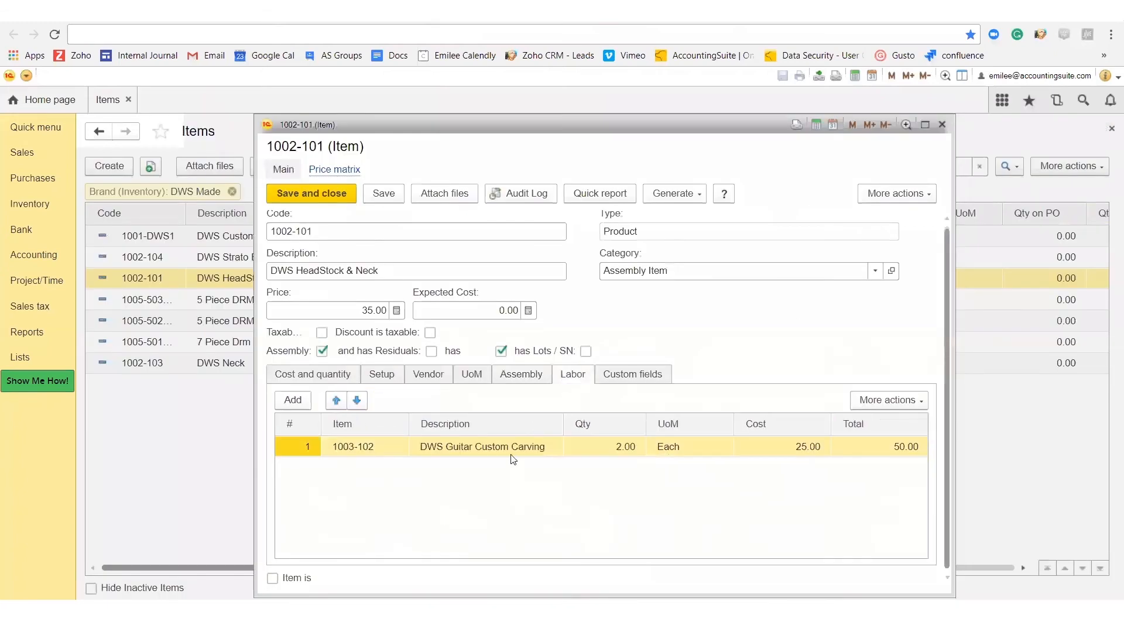
left_click(616, 381)
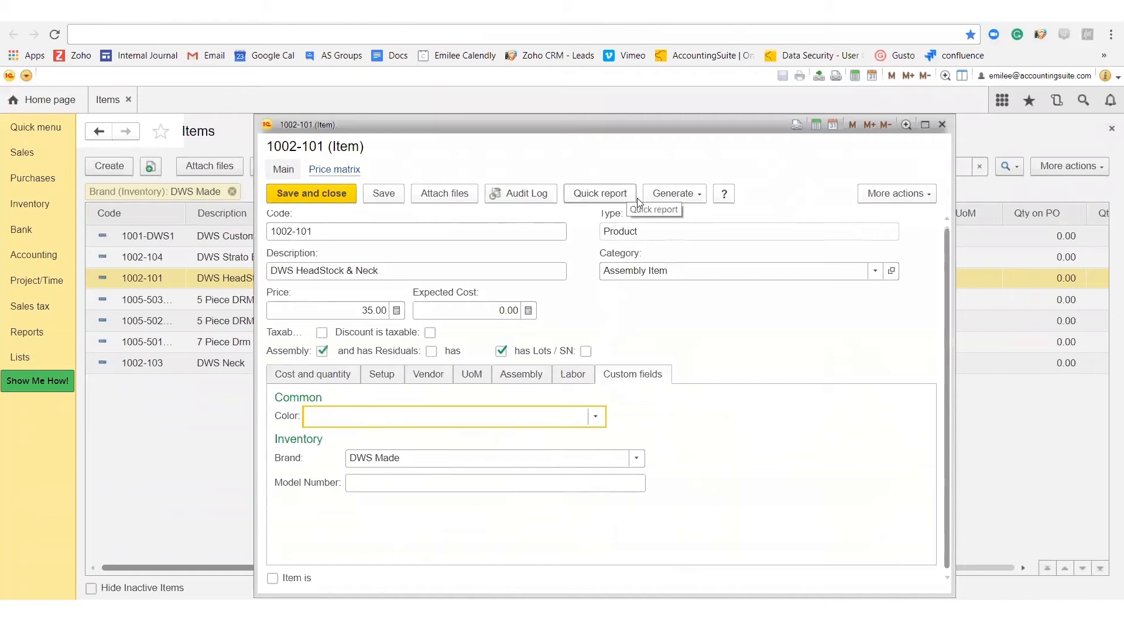
left_click(694, 197)
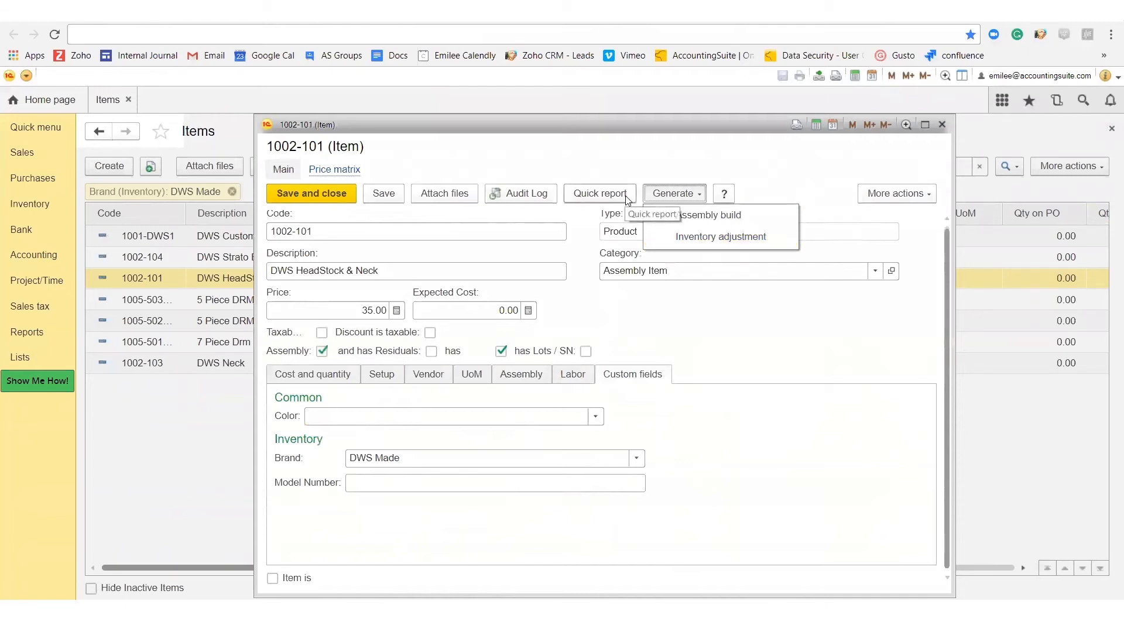
left_click(941, 126)
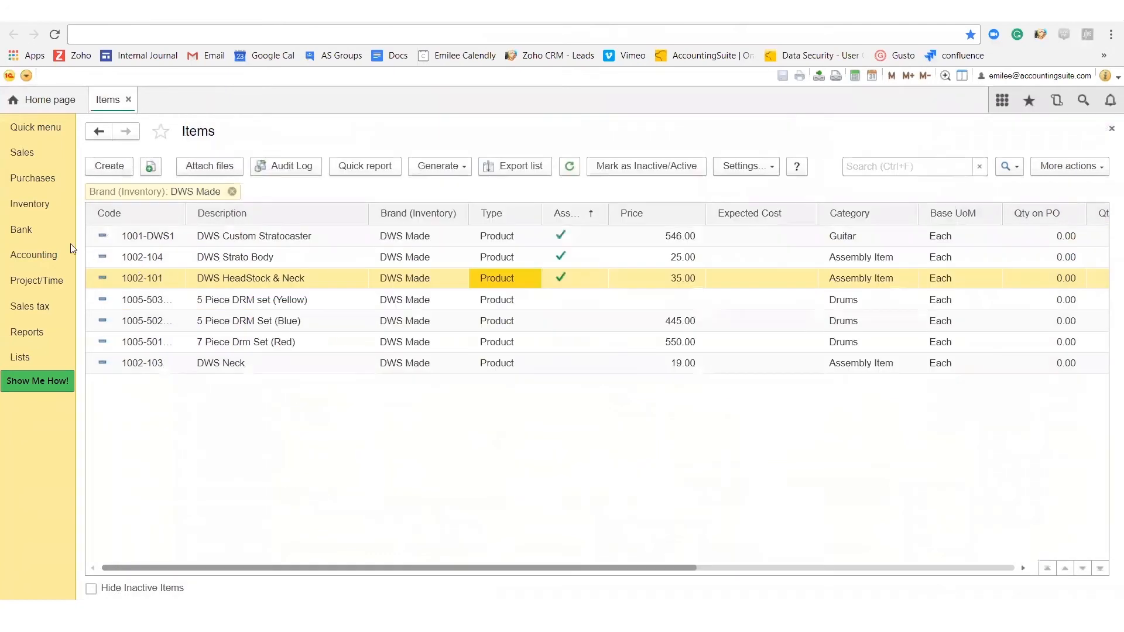
Create a warehouse transfer from MAIN to Nashville Distribution, dated 3/27/2018.
left_click(34, 210)
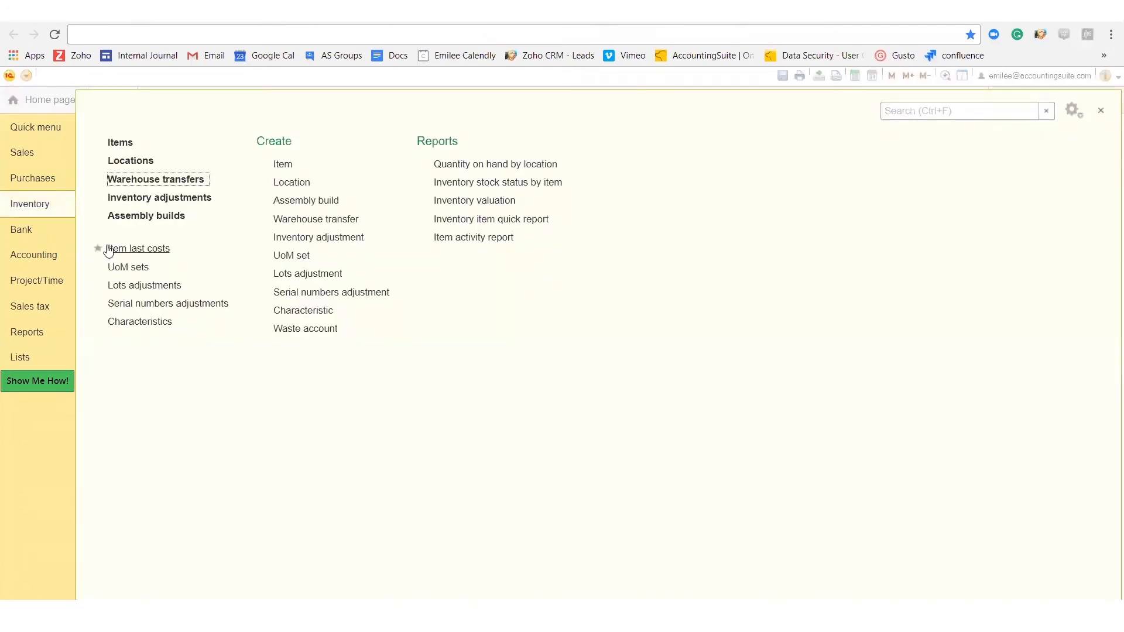
left_click(167, 183)
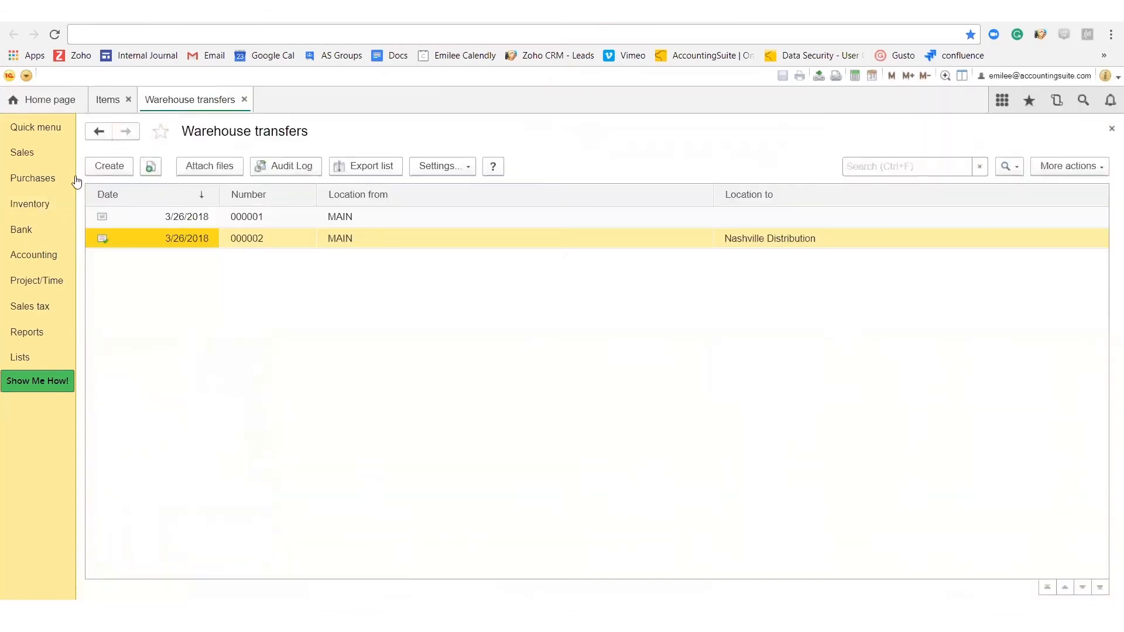
left_click(115, 168)
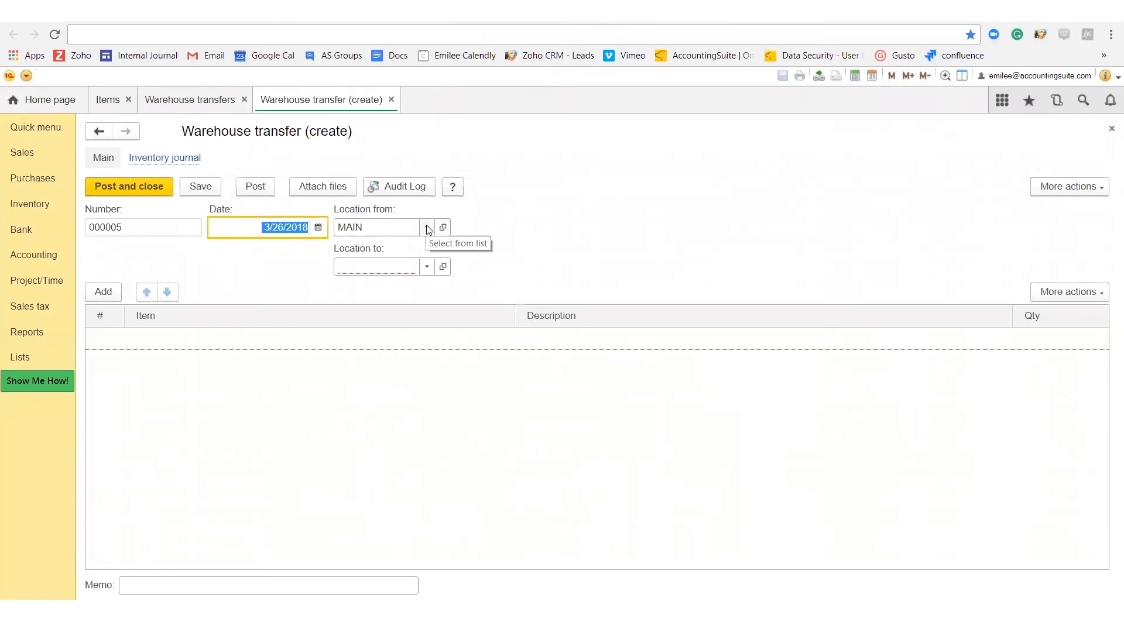
left_click(428, 268)
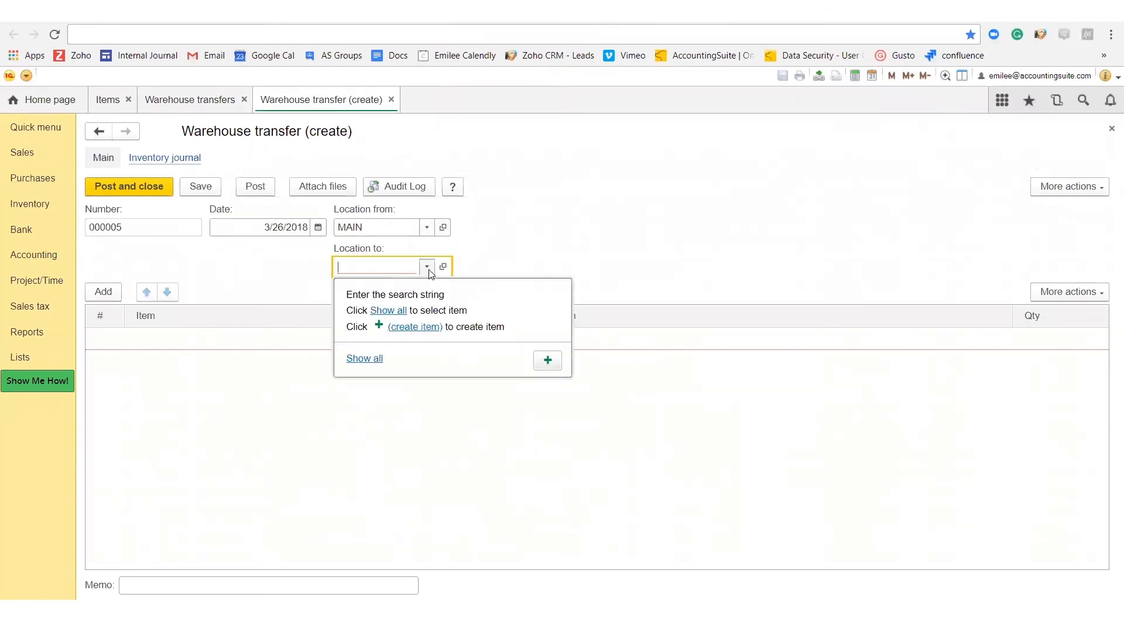
left_click(367, 360)
left_click(482, 266)
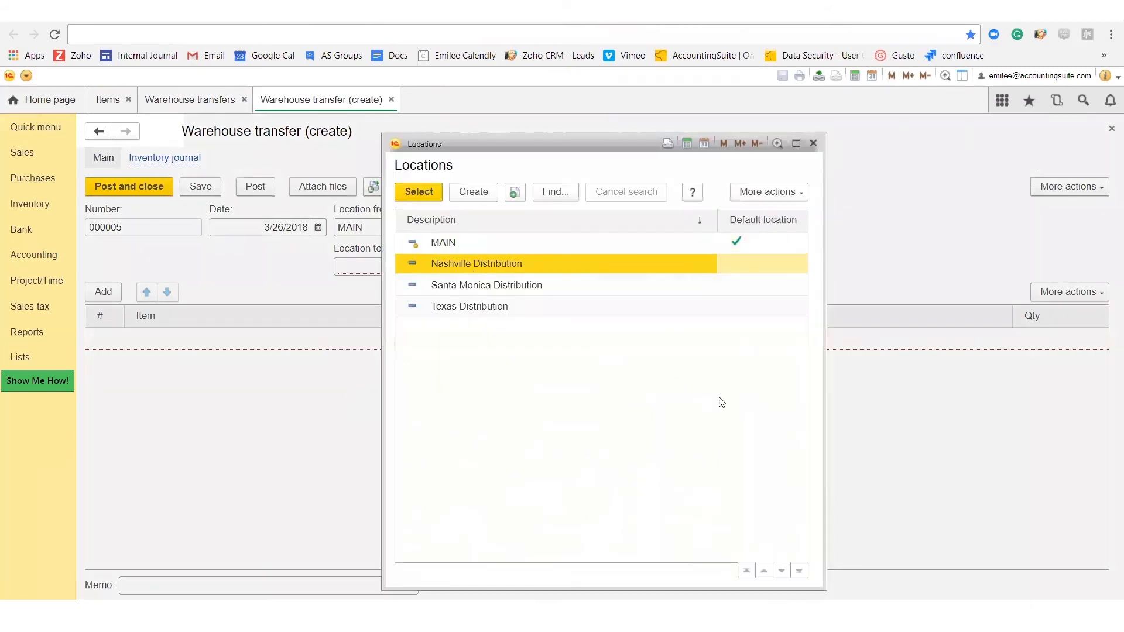
left_click(438, 191)
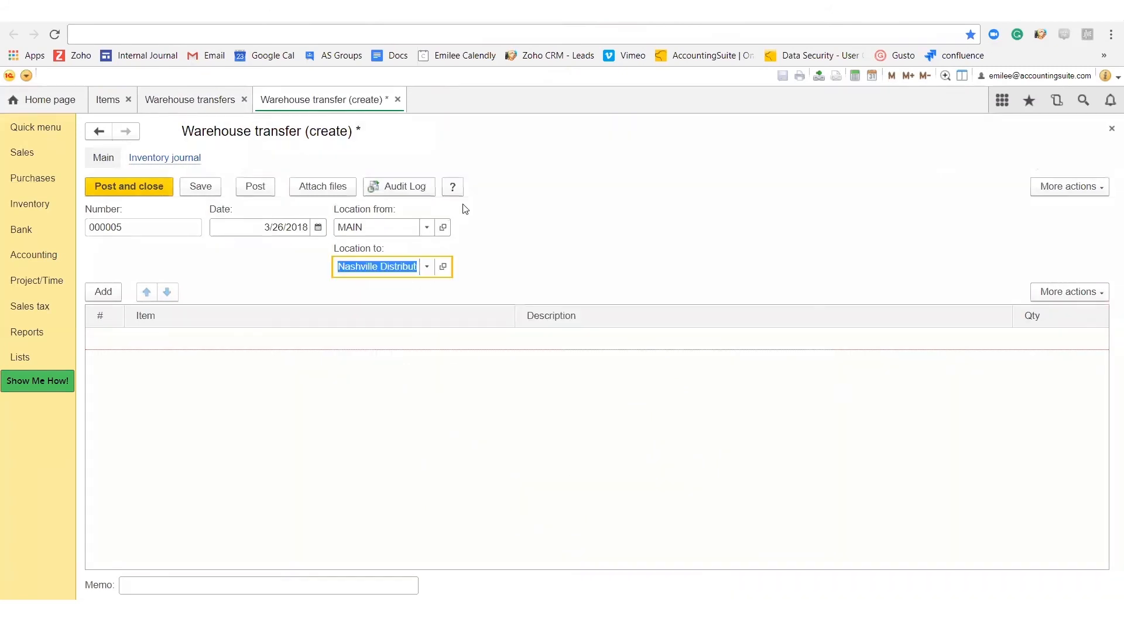
left_click(318, 227)
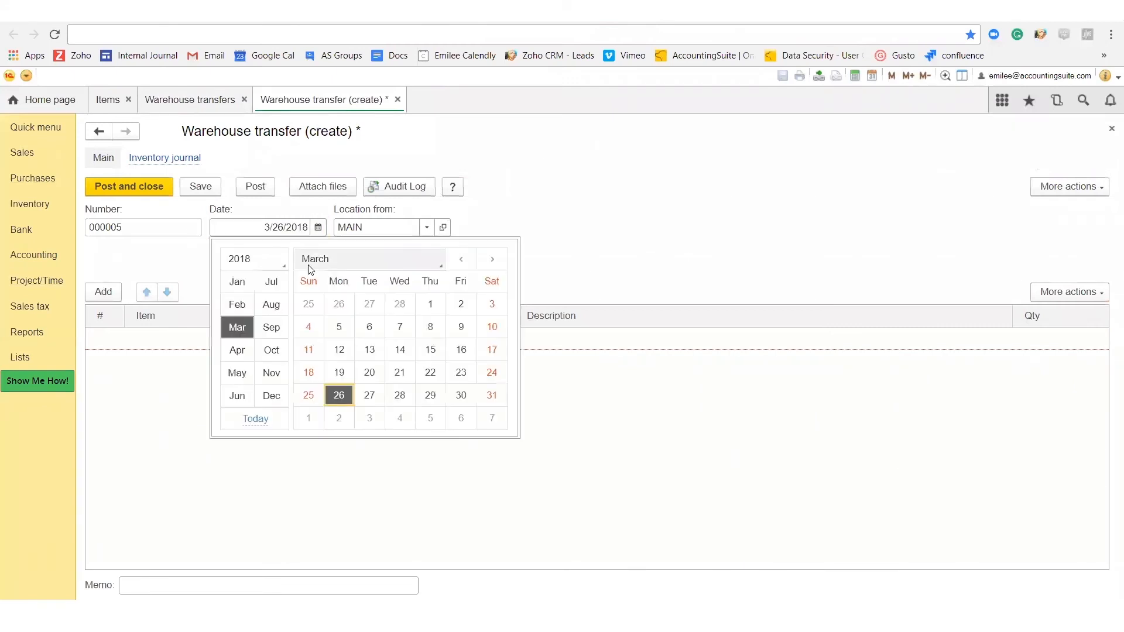
left_click(370, 395)
Add the DWS Strato Body (1002-104) item to the transfer, and post and close it.
double_click(243, 341)
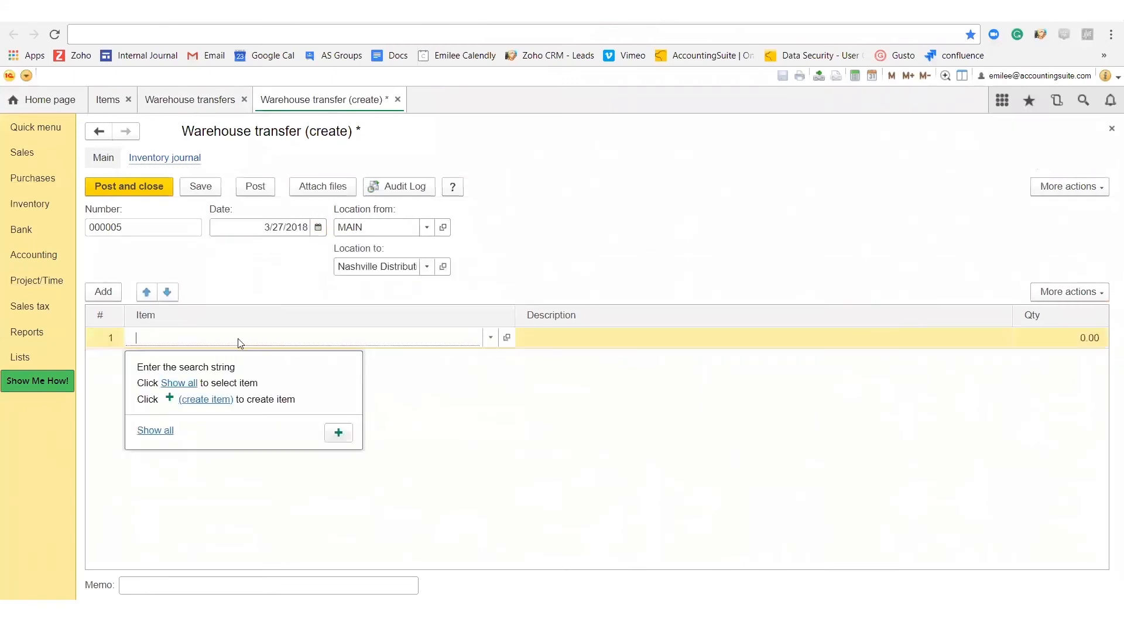
type("dws")
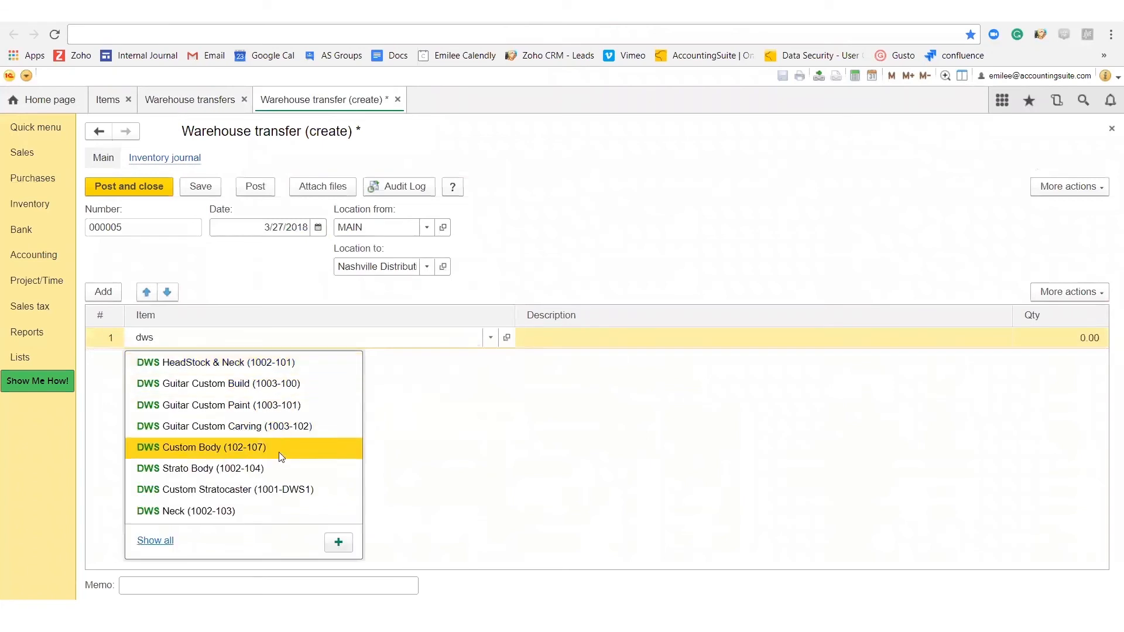
left_click(271, 472)
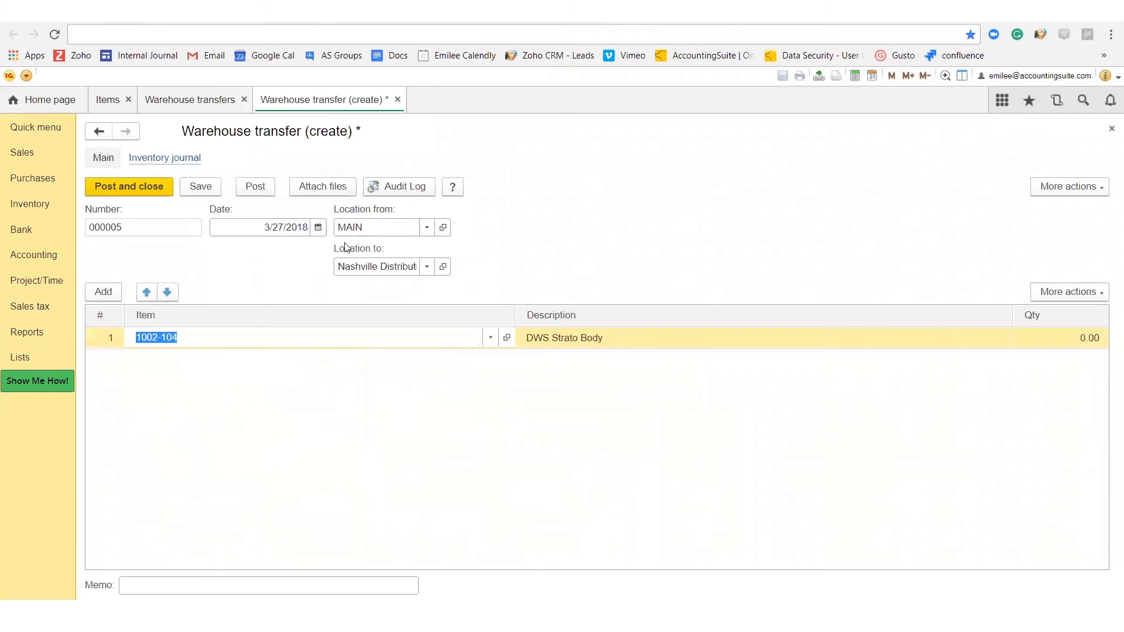
left_click(113, 192)
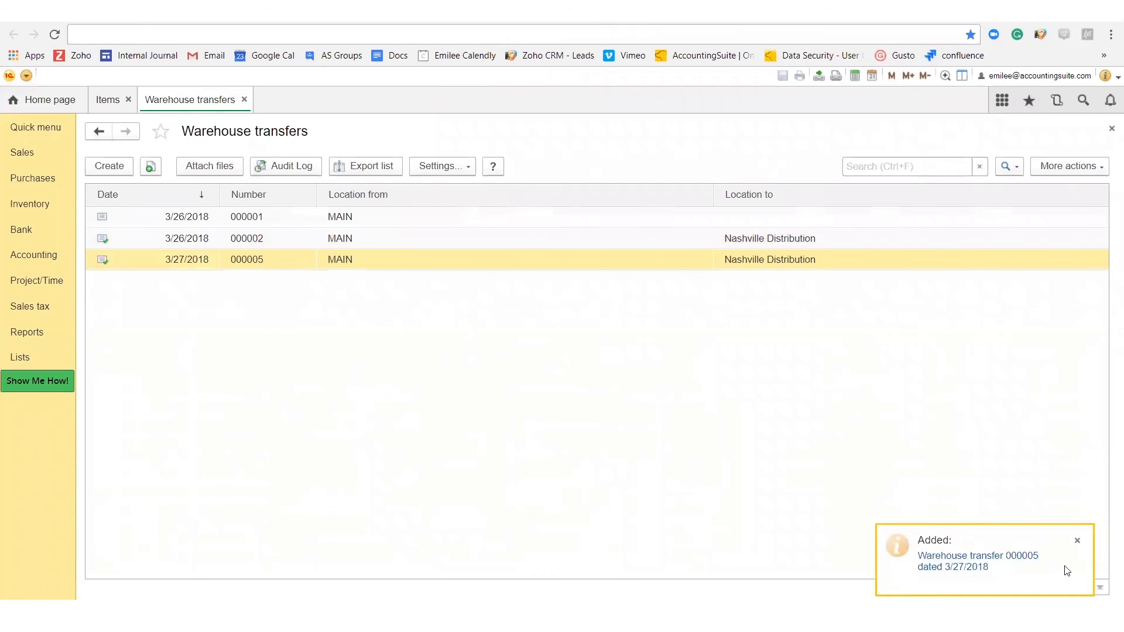
Open the assembly builds list and start a new assembly build, going to its promise date.
left_click(24, 212)
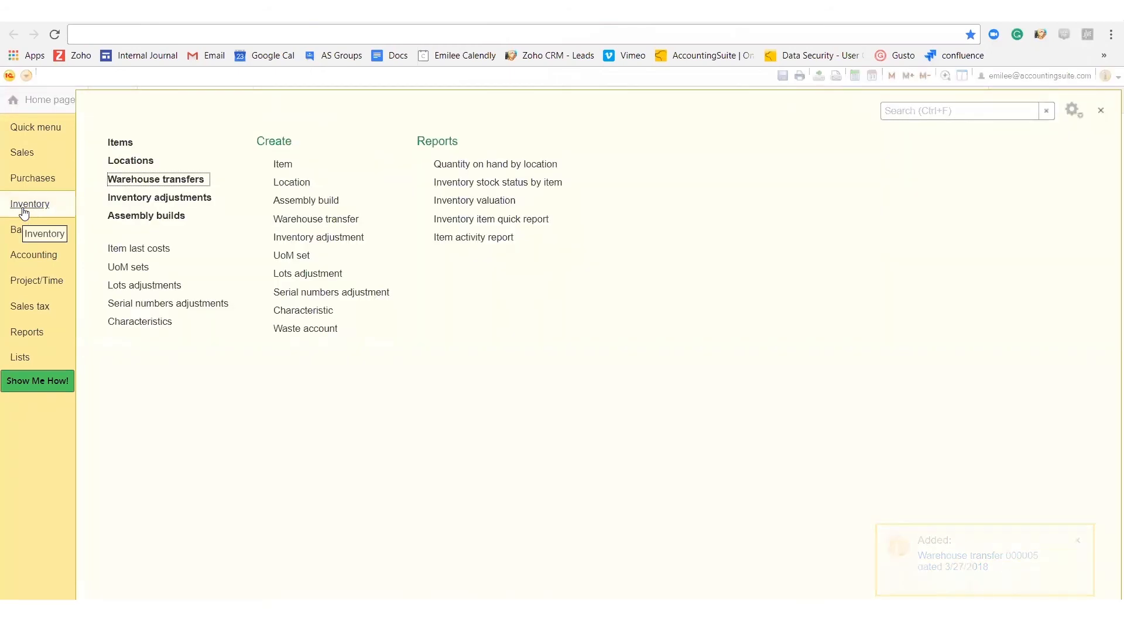
left_click(162, 220)
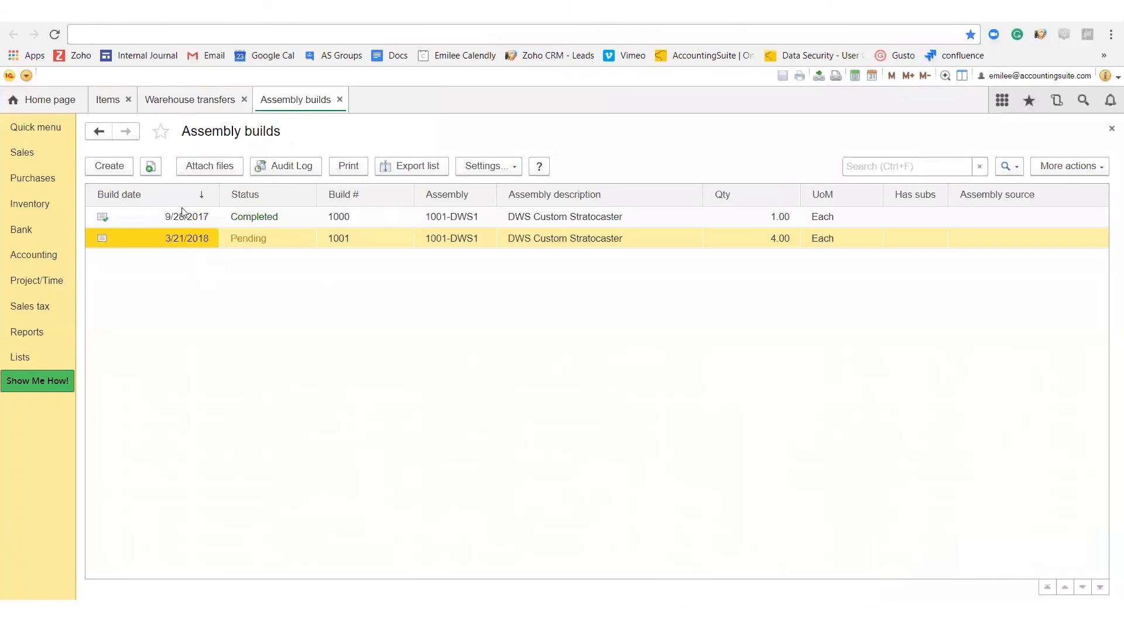
left_click(124, 168)
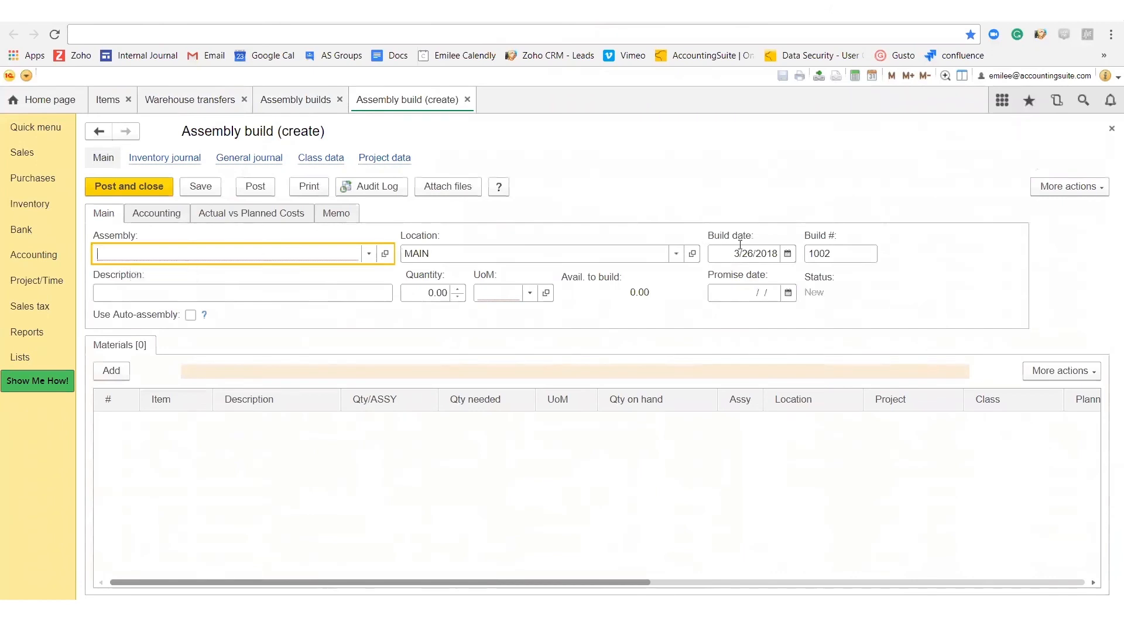
left_click(714, 288)
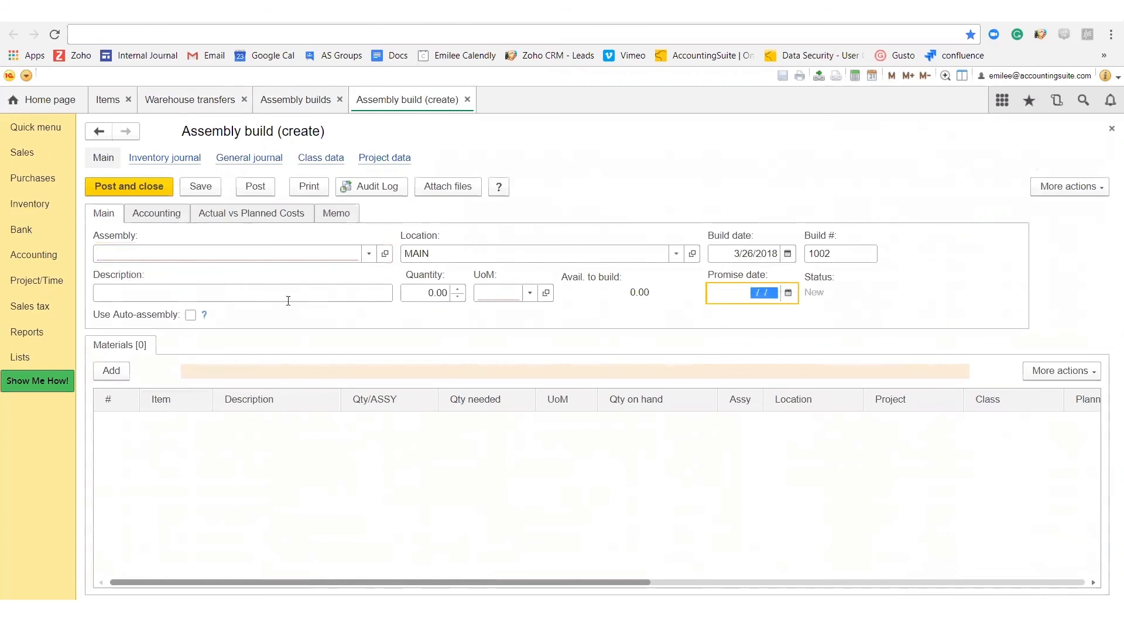
Review the new build's accounting fields, actual versus planned costs and internal memo.
left_click(163, 217)
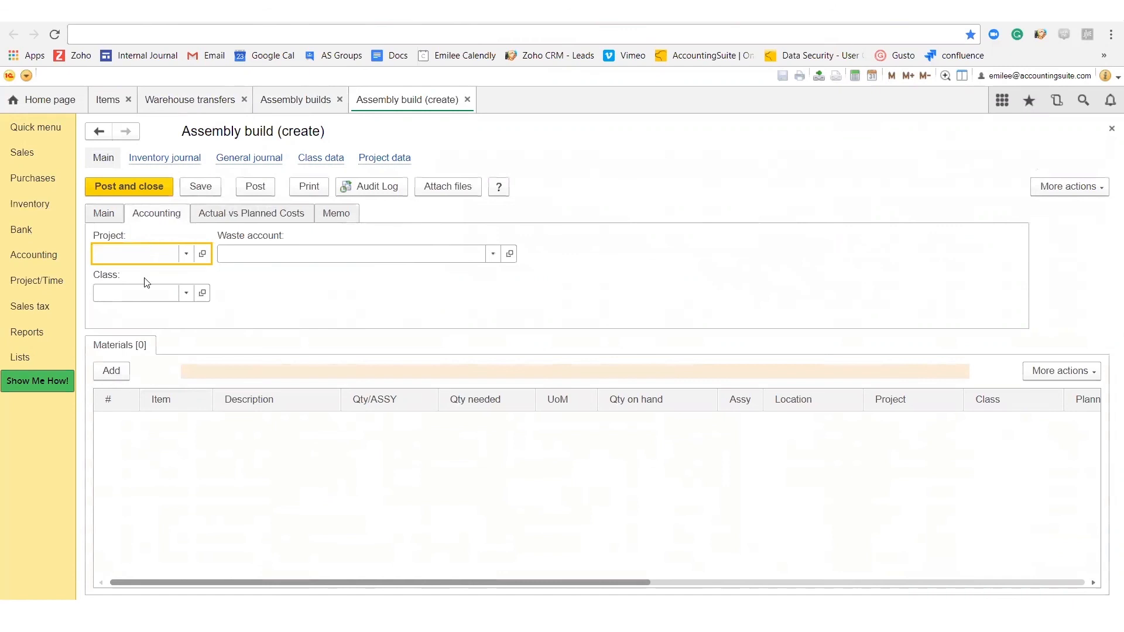
left_click(261, 215)
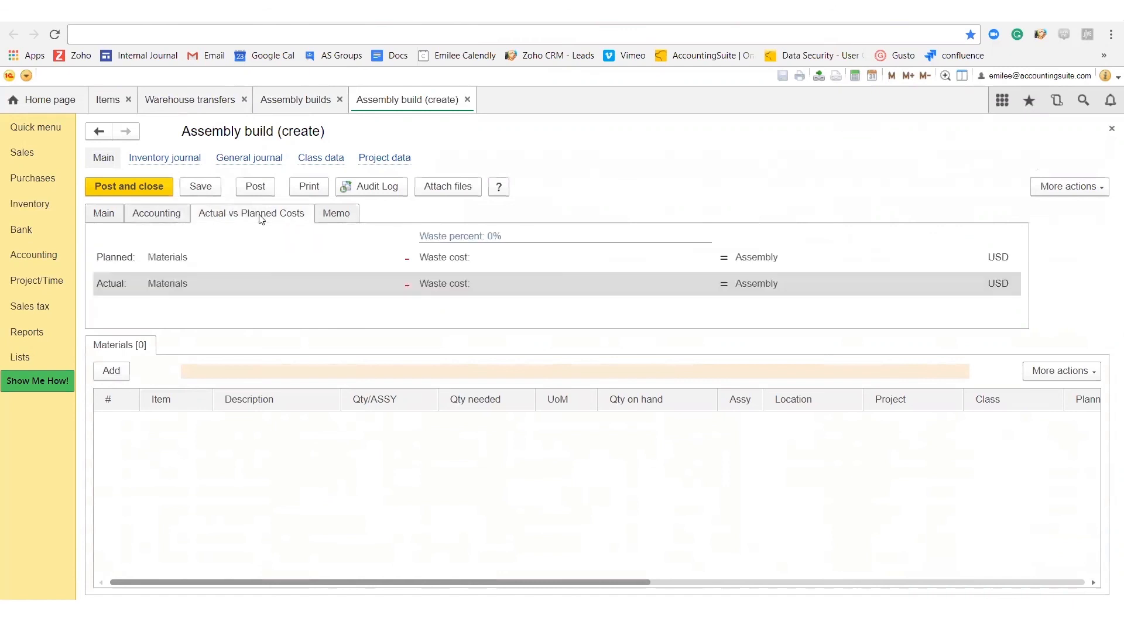
left_click(327, 219)
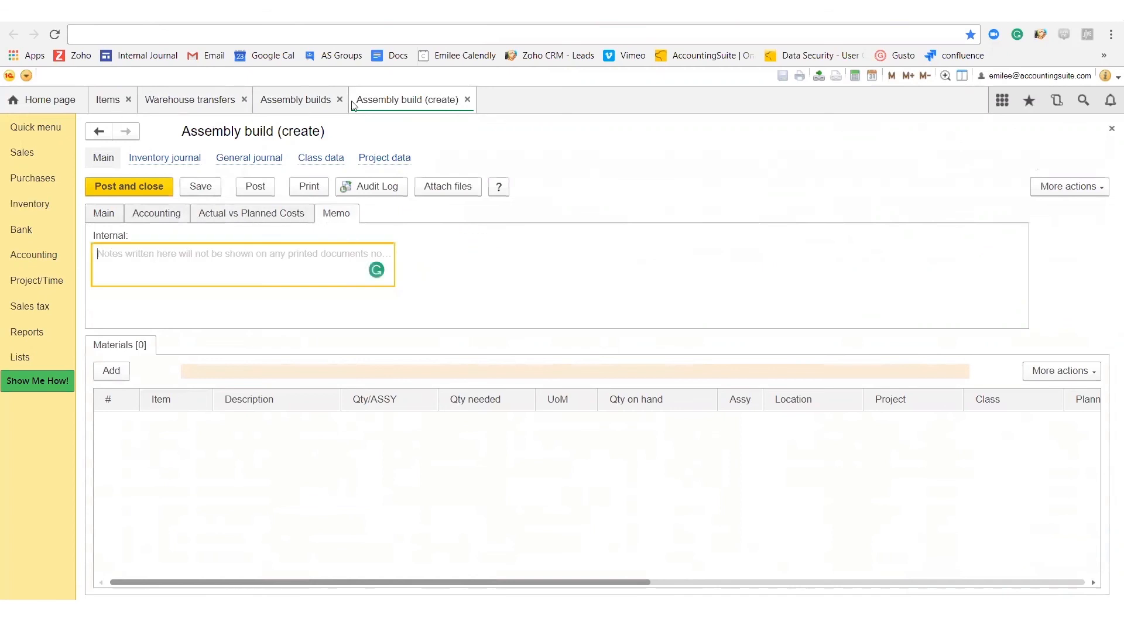
Open the completed assembly build 1000 from the builds list to view its materials, and close all open pages.
left_click(291, 101)
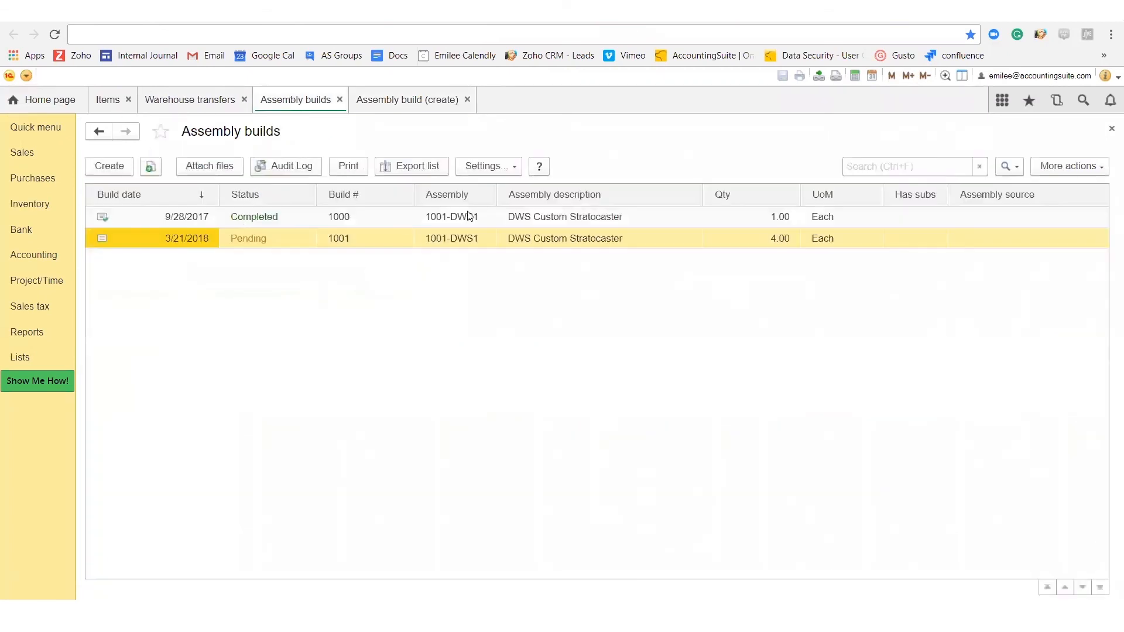
left_click(288, 217)
double_click(288, 216)
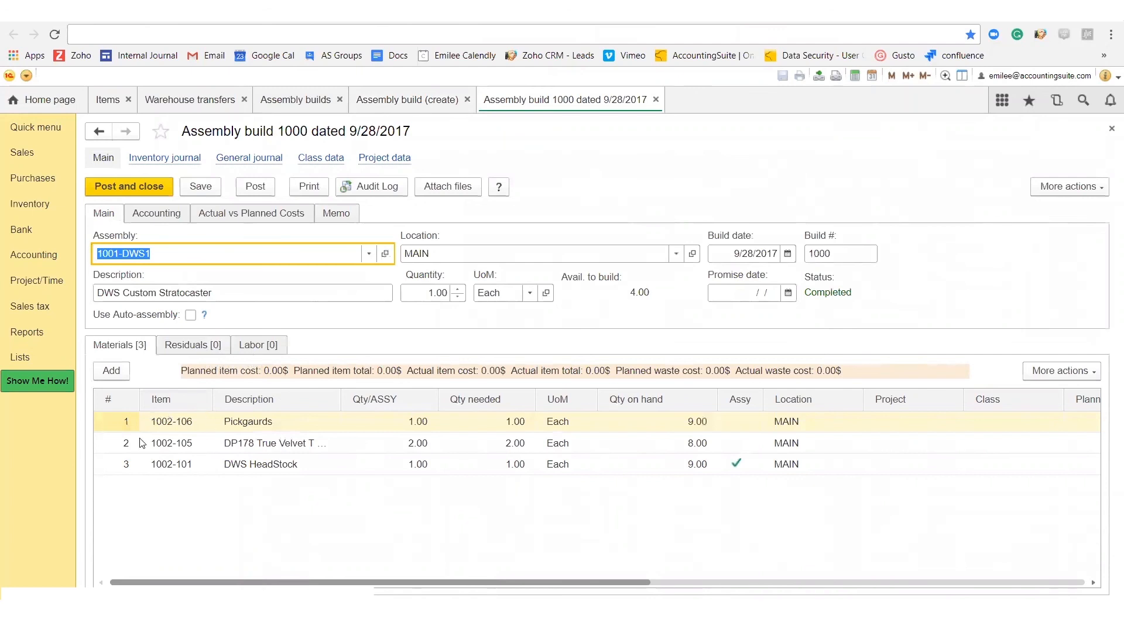
right_click(91, 104)
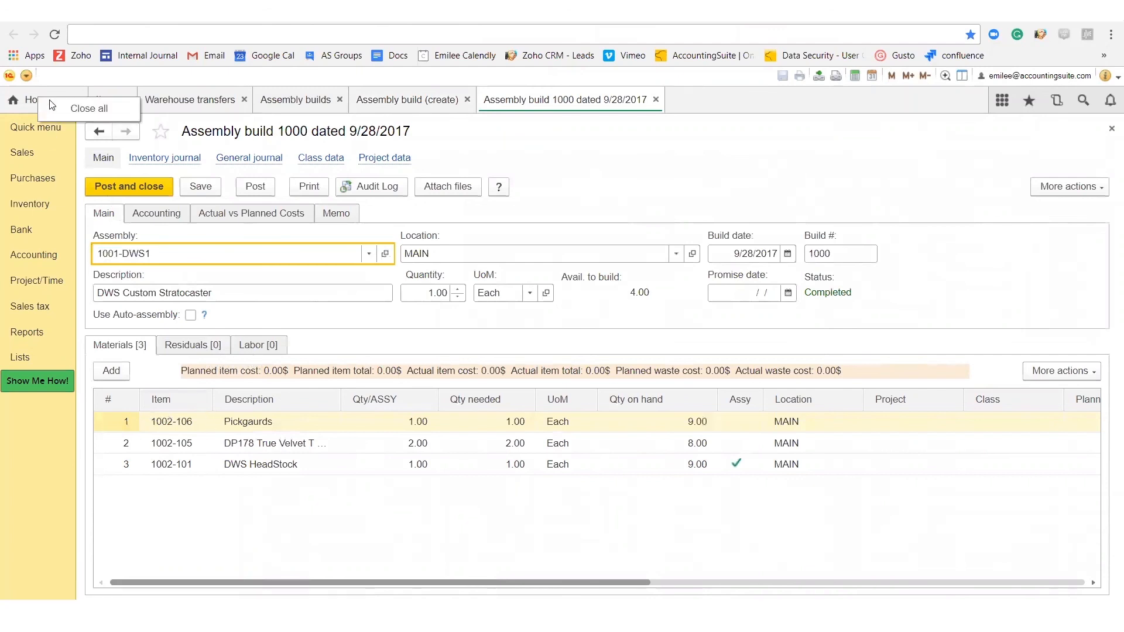
left_click(89, 109)
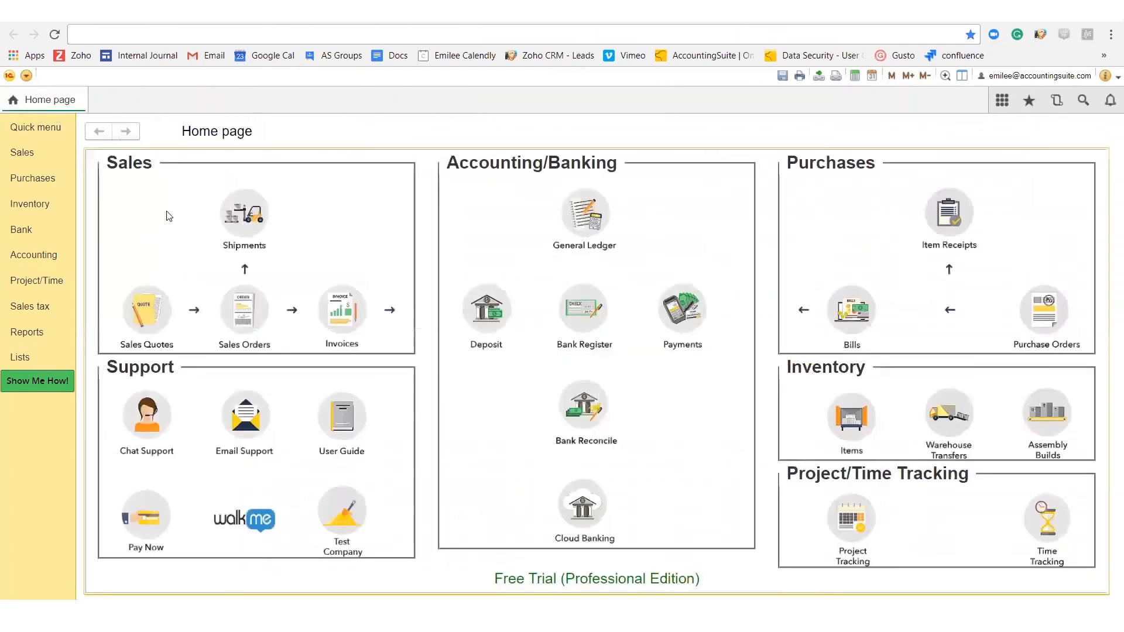